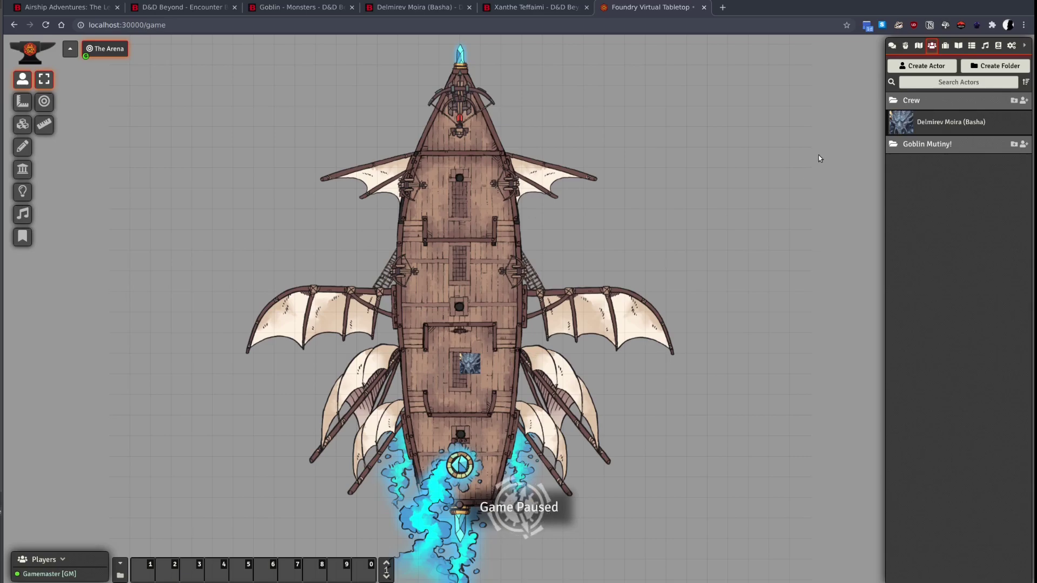
# Use DDB Muncher to import D&D Beyond spells into the DDB Spells compendium, viewing the compendium and closing it when finished.
pyautogui.click(999, 45)
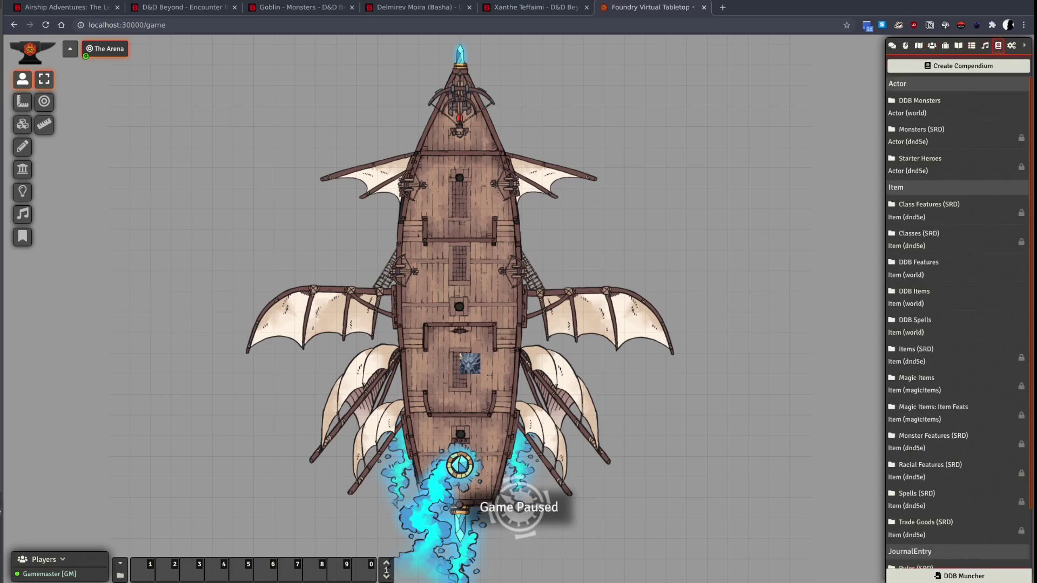
pyautogui.click(940, 577)
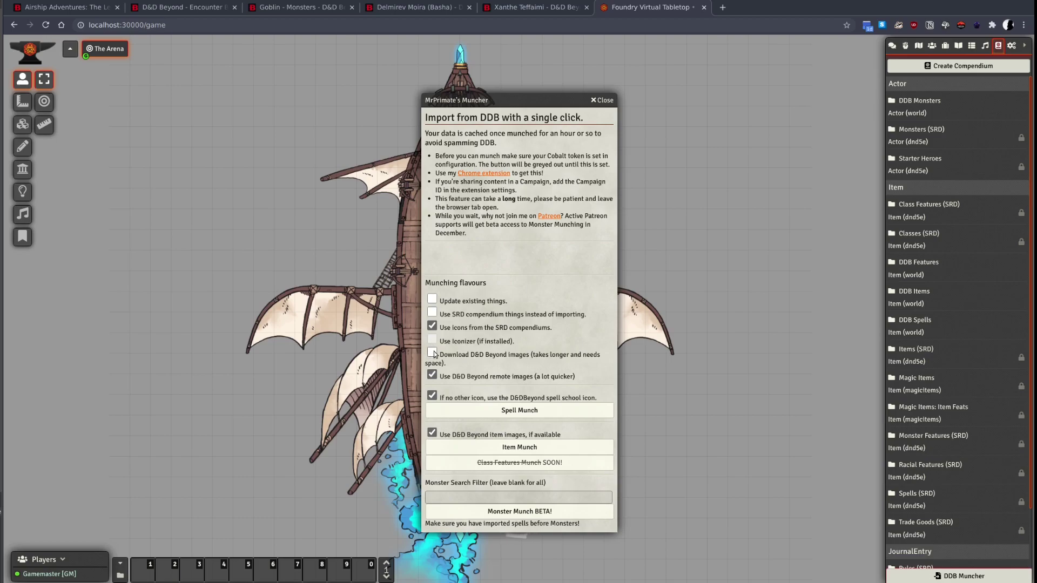
pyautogui.click(432, 353)
pyautogui.click(432, 375)
pyautogui.click(916, 323)
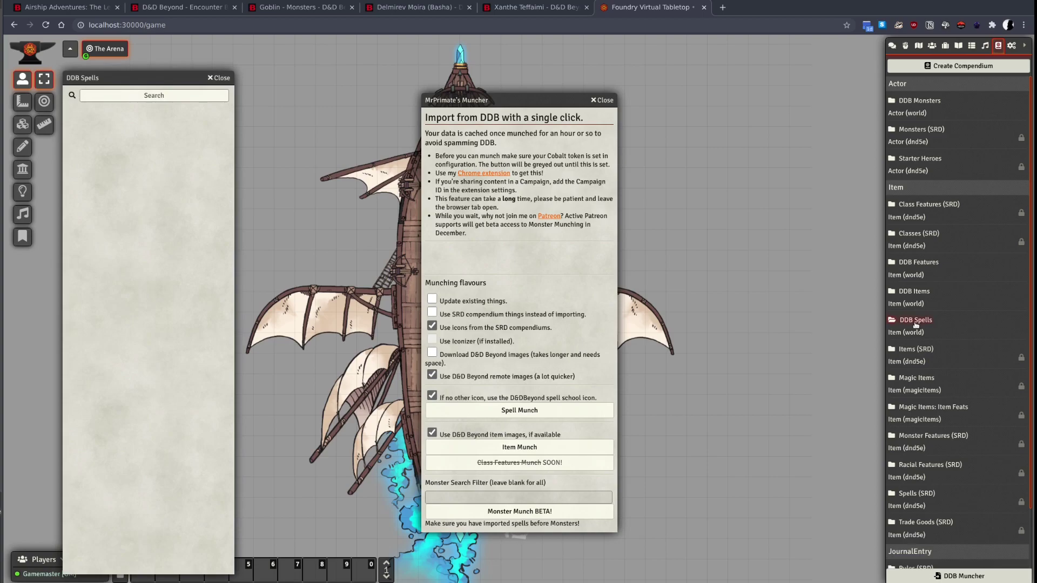
pyautogui.click(606, 414)
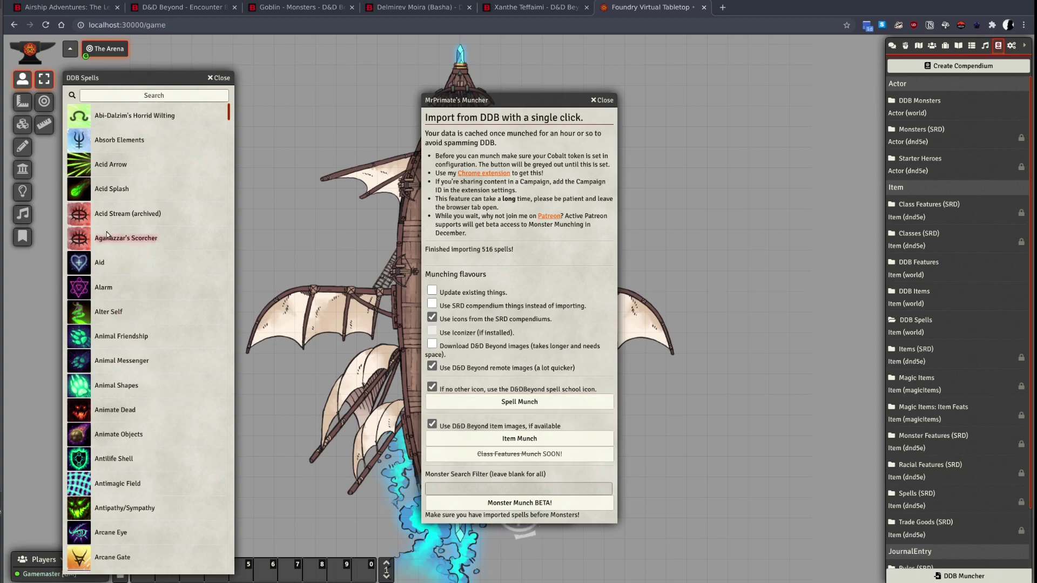
pyautogui.click(224, 80)
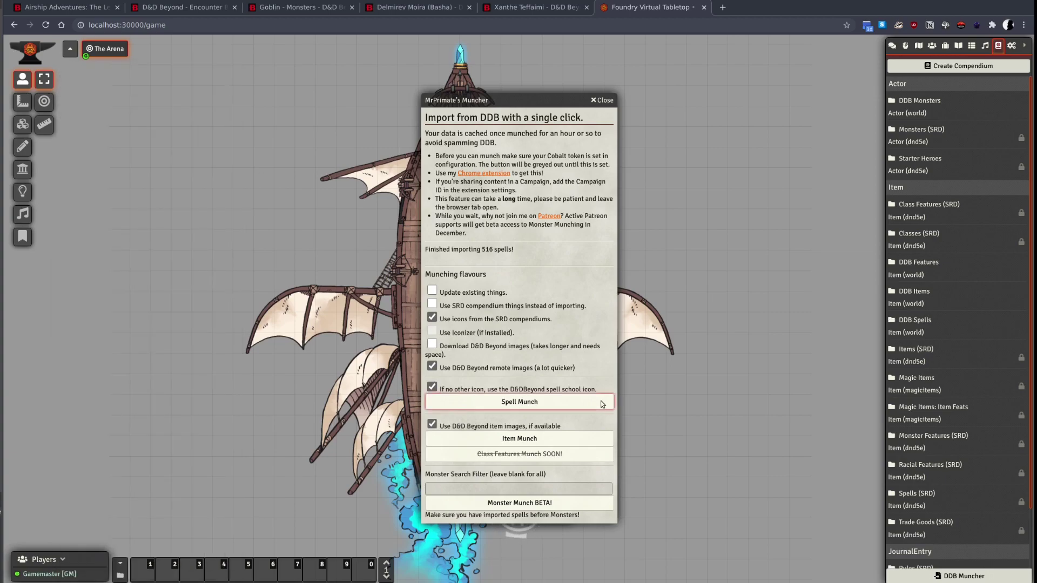
# Import the D&D Beyond items into the DDB Items compendium, keeping its list open during the import and closing it when finished.
pyautogui.click(913, 291)
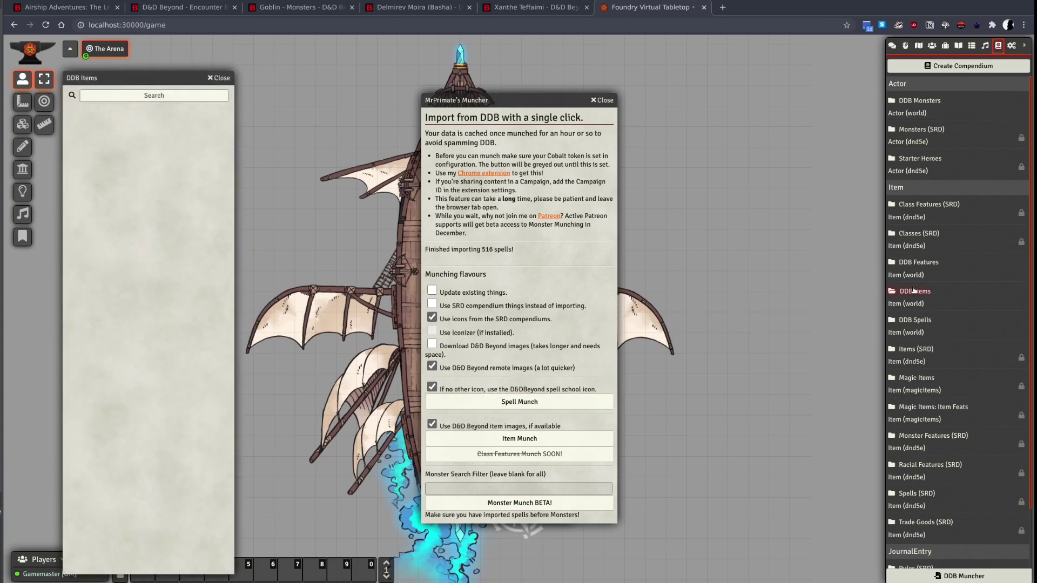
pyautogui.click(570, 439)
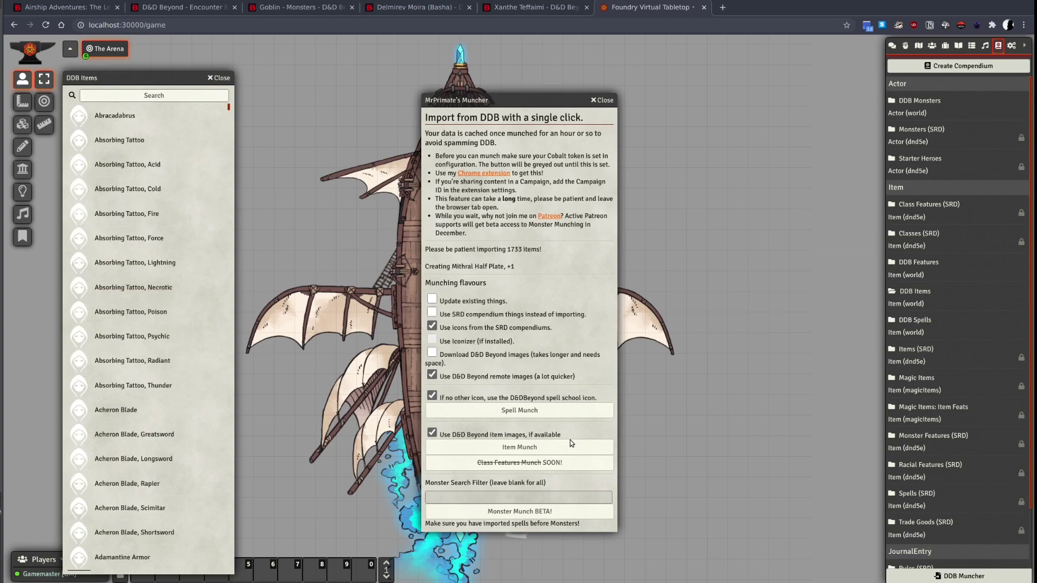
pyautogui.click(219, 78)
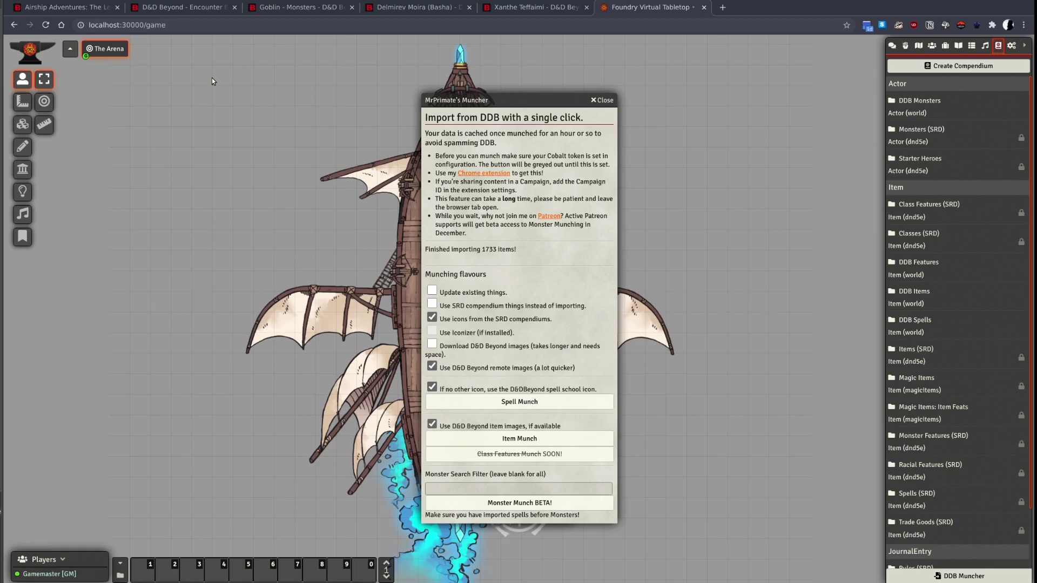
# Import the monsters matching the search filter "goblin" and open the DDB Monsters compendium.
pyautogui.click(429, 485)
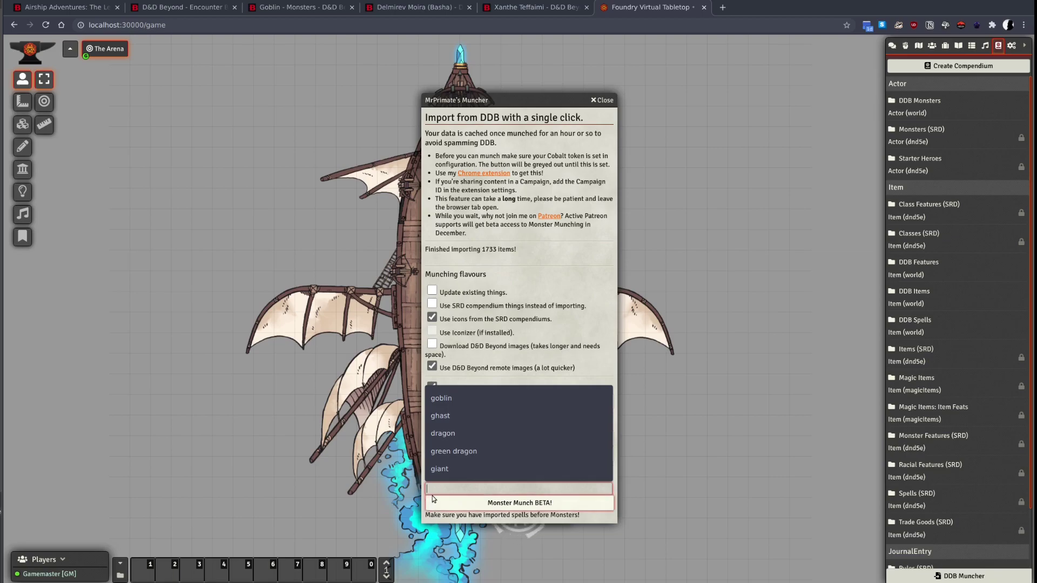
pyautogui.click(451, 504)
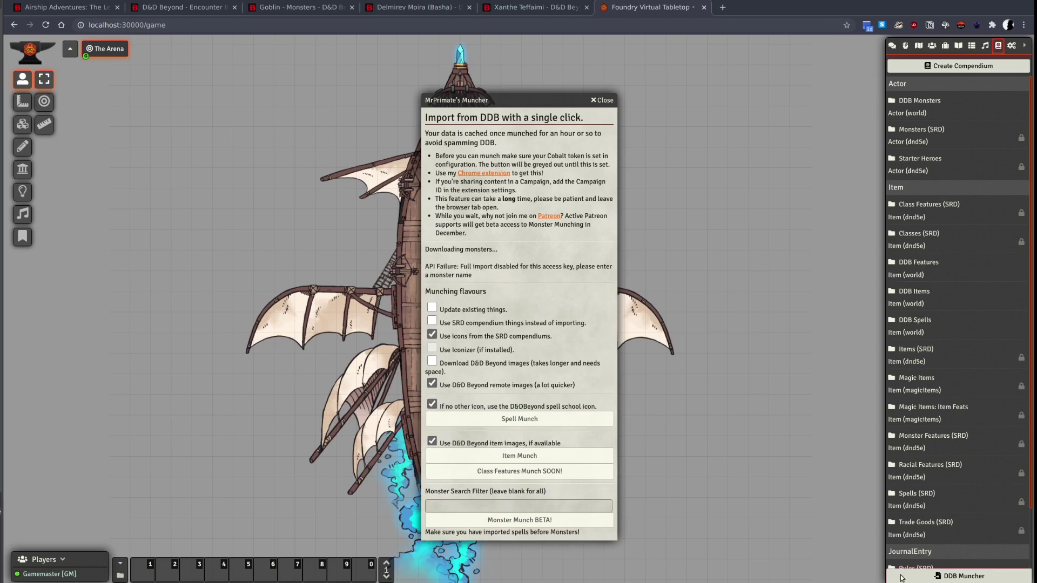
pyautogui.click(581, 496)
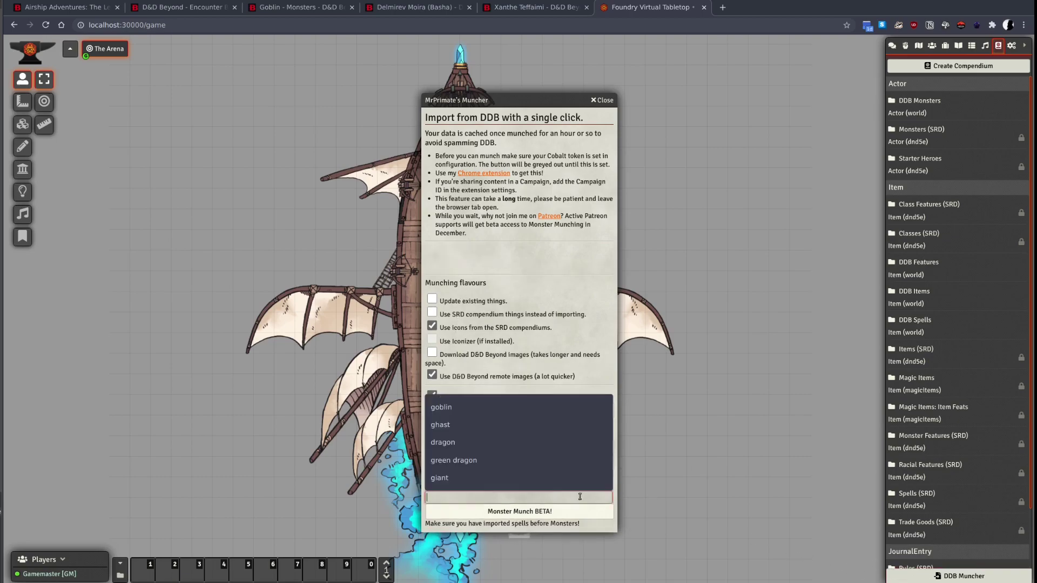
pyautogui.write('gobl')
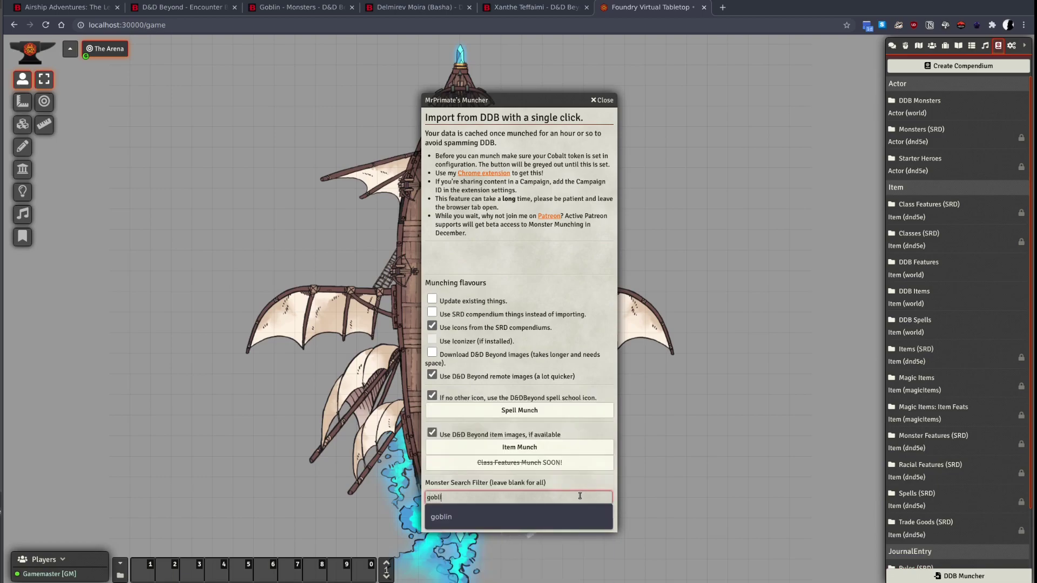
pyautogui.click(572, 513)
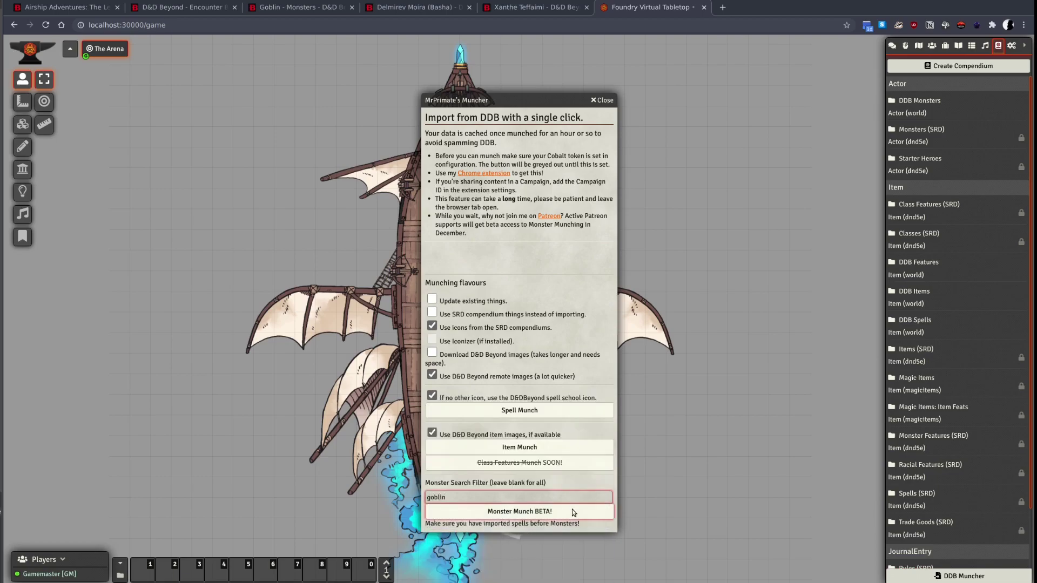
pyautogui.click(572, 509)
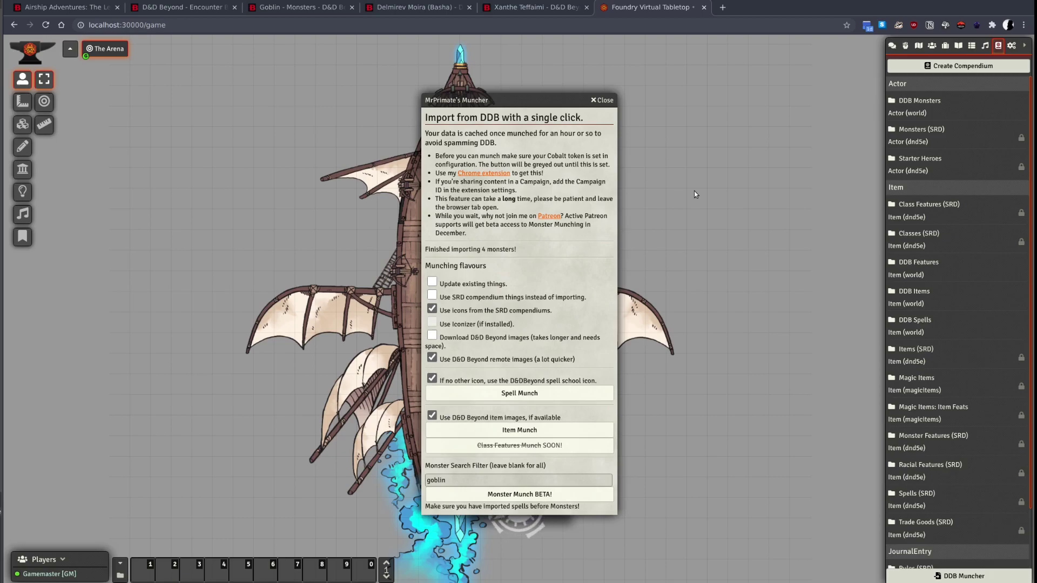
pyautogui.click(904, 101)
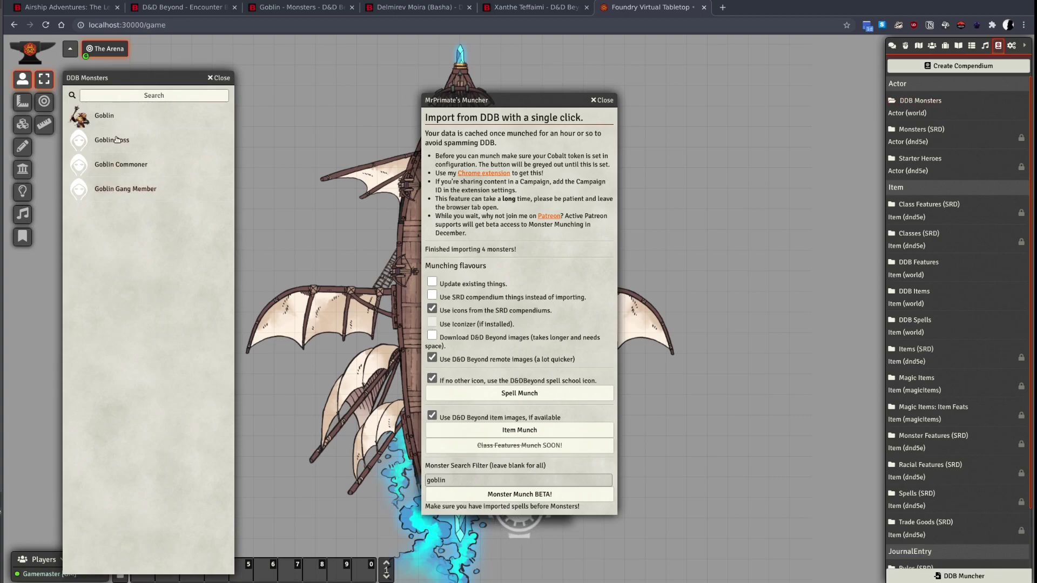
# Change the monster search filter to "dragon" and import the matching monsters.
pyautogui.doubleClick(442, 480)
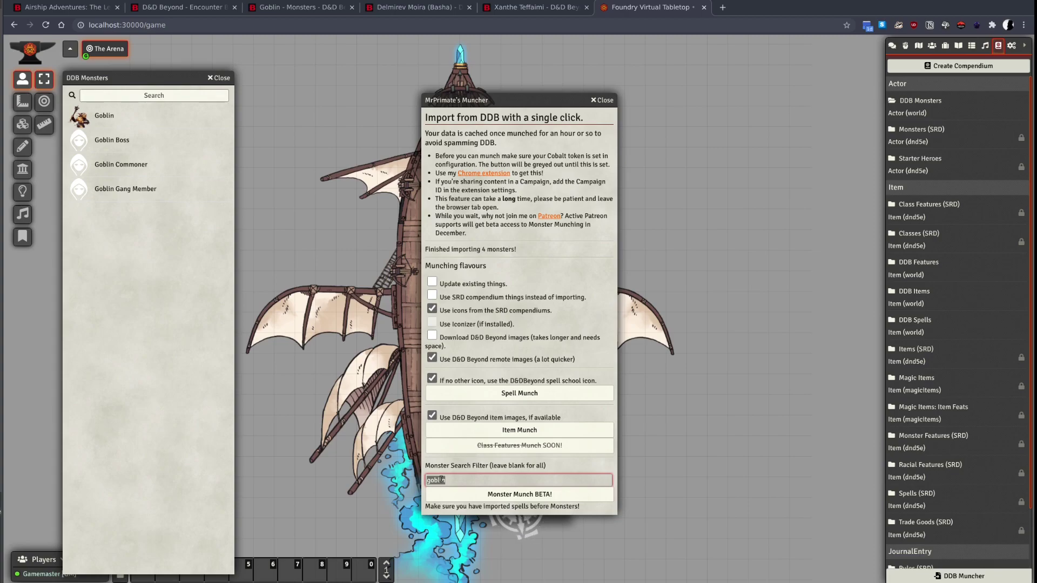
pyautogui.write('drag')
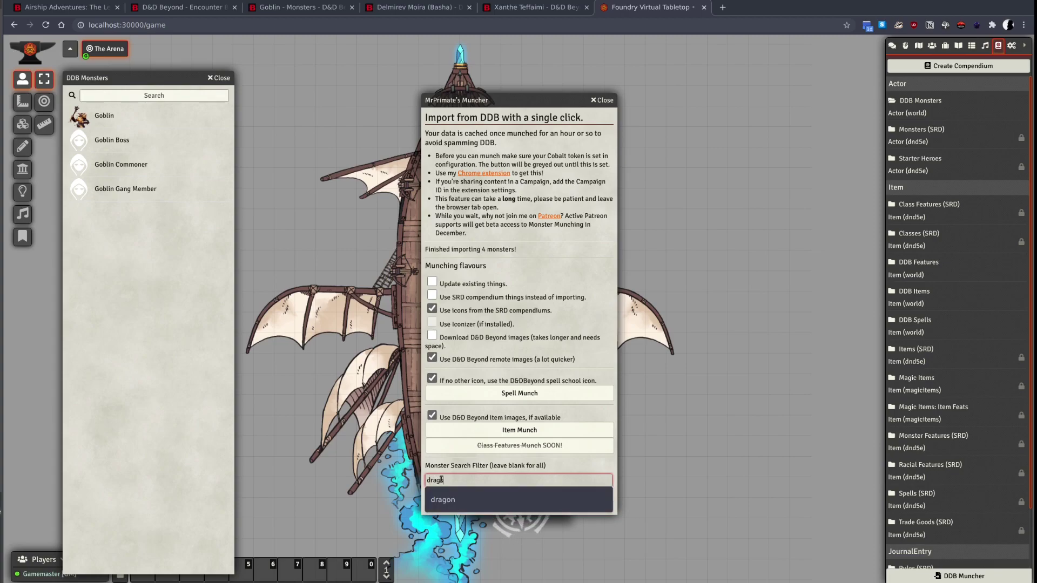
pyautogui.click(443, 499)
pyautogui.click(444, 489)
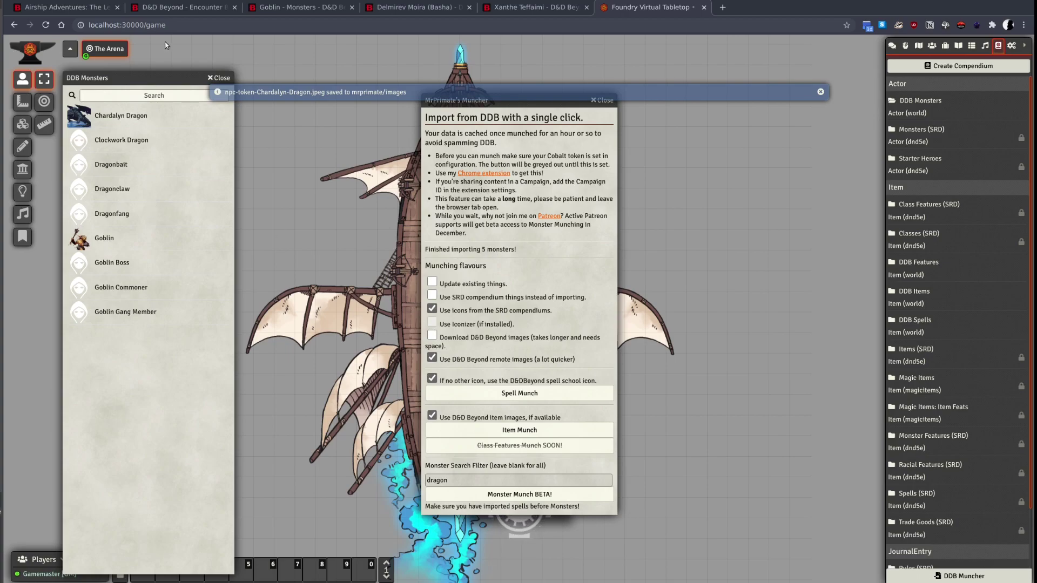
# Switch to D&D Beyond, search the encounter builder's monsters for "dragon" and "goblin", and view the Goblin monster page.
pyautogui.click(168, 8)
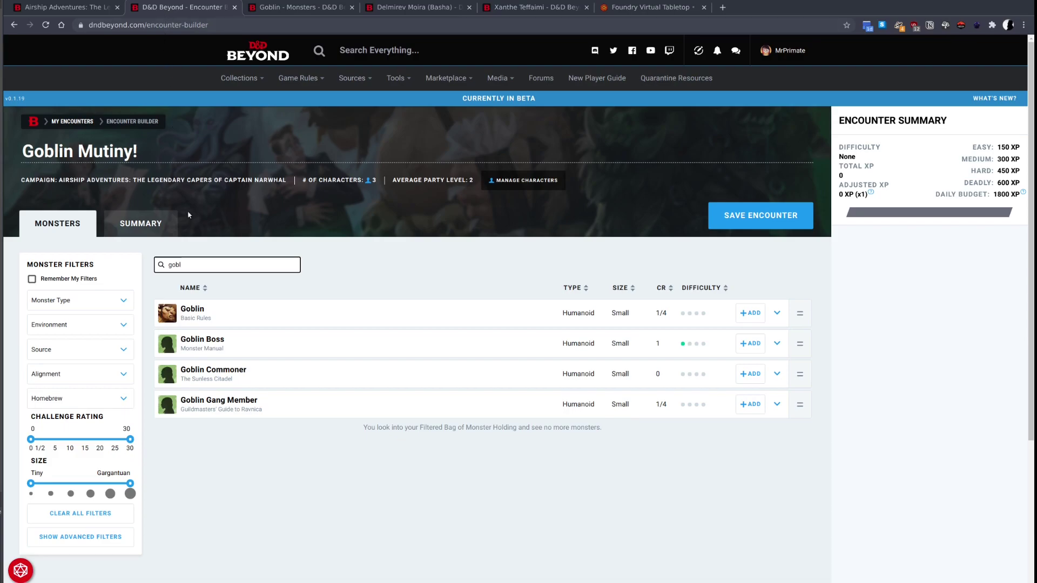
pyautogui.doubleClick(191, 267)
pyautogui.write('dragon')
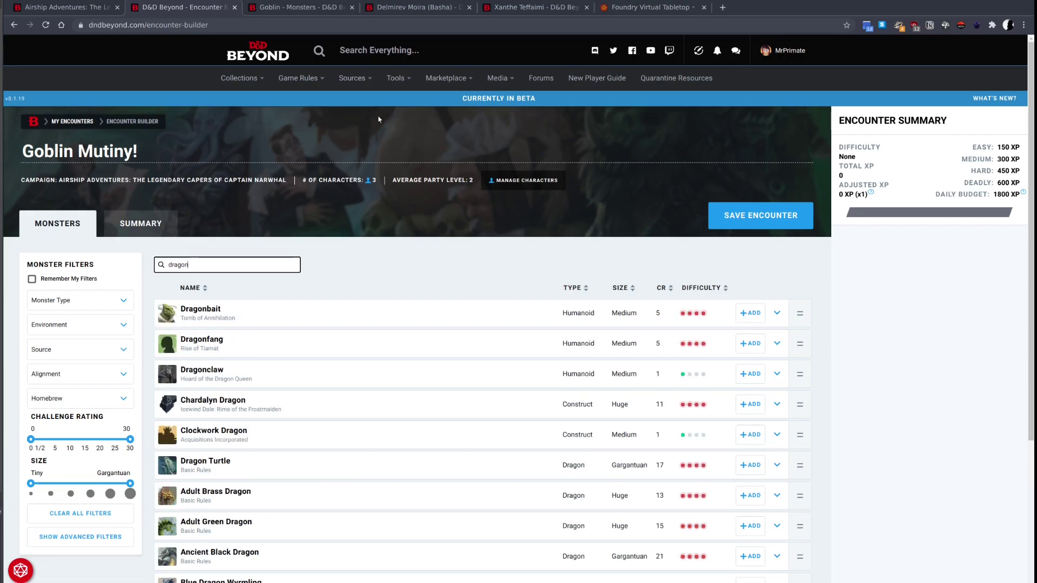
pyautogui.doubleClick(236, 260)
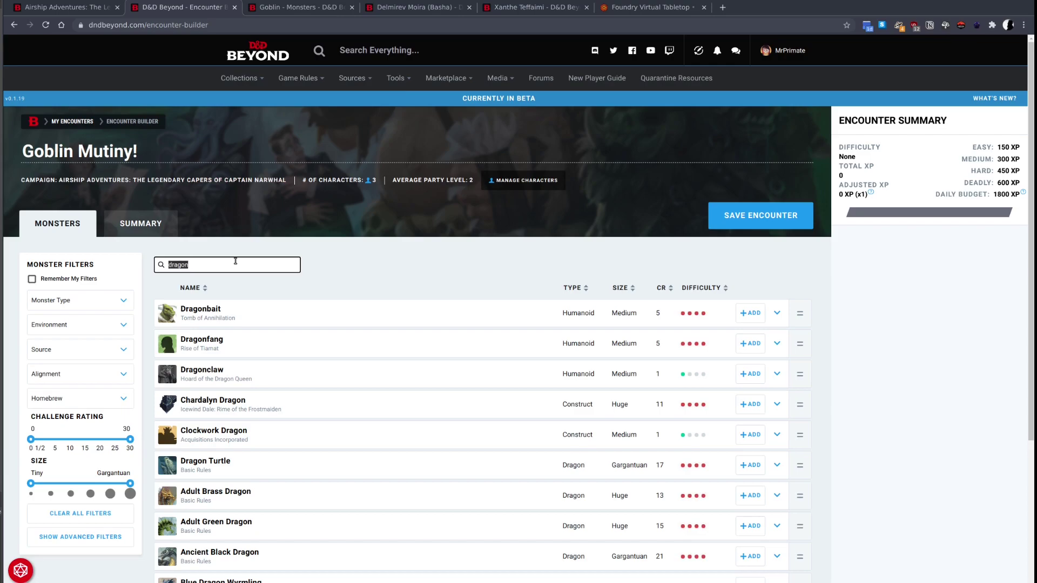
pyautogui.write('goblin')
pyautogui.click(280, 9)
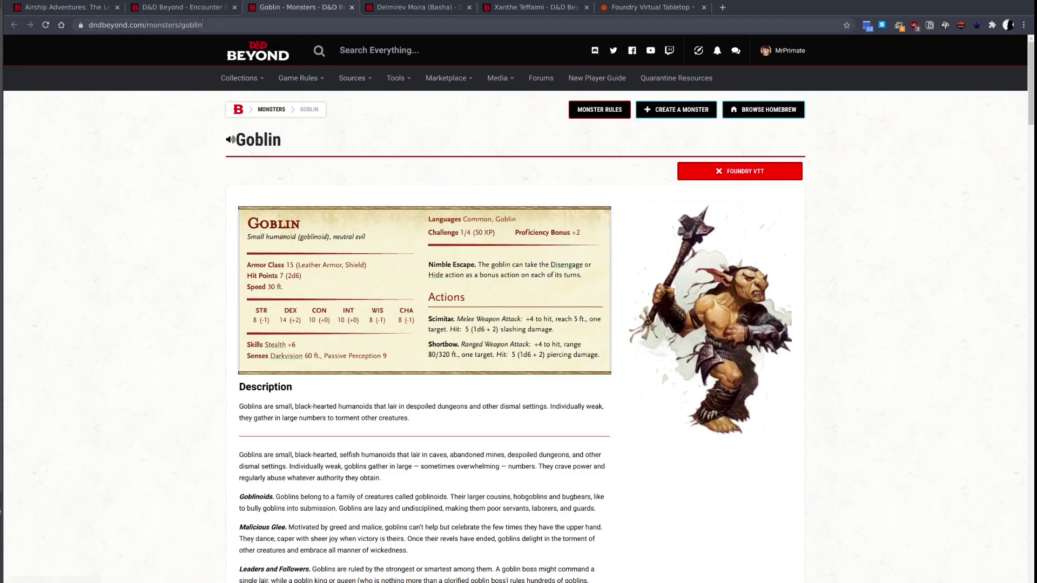
pyautogui.click(194, 8)
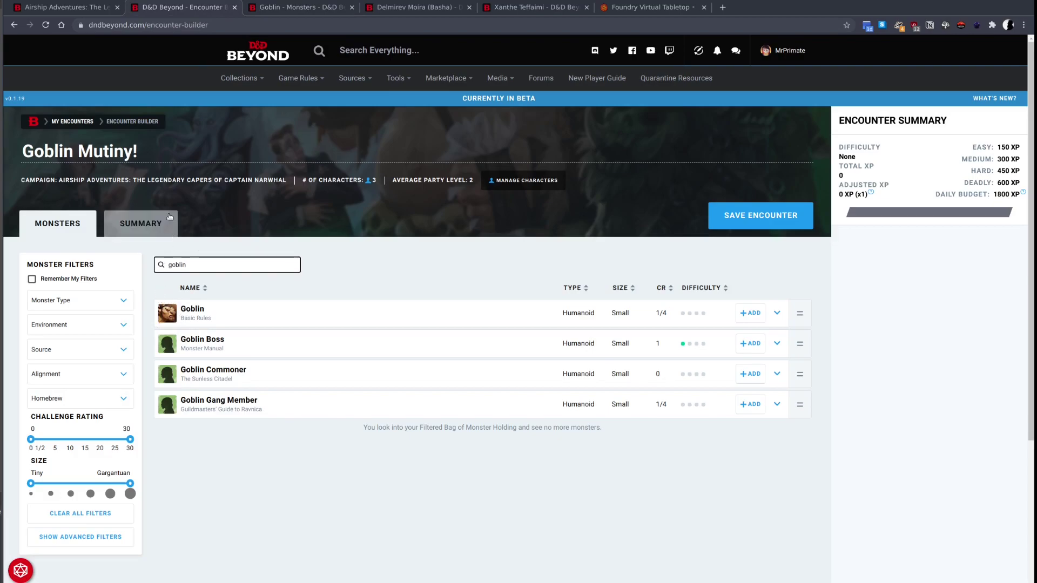
# Switch back to Foundry, close the Muncher, and import the Goblin compendium entry as an actor in the Goblin Mutiny! folder.
pyautogui.click(625, 7)
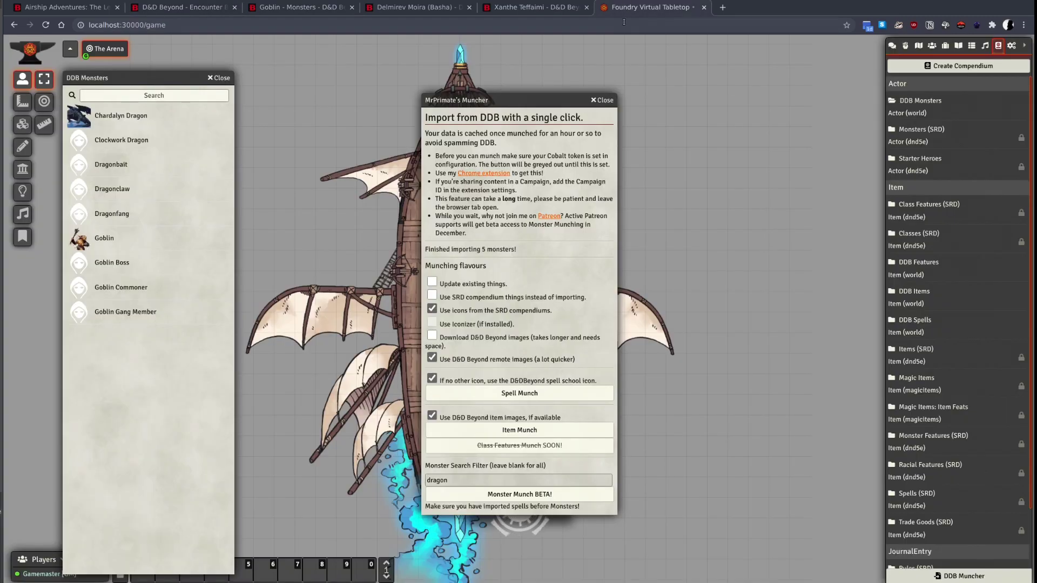
pyautogui.click(604, 100)
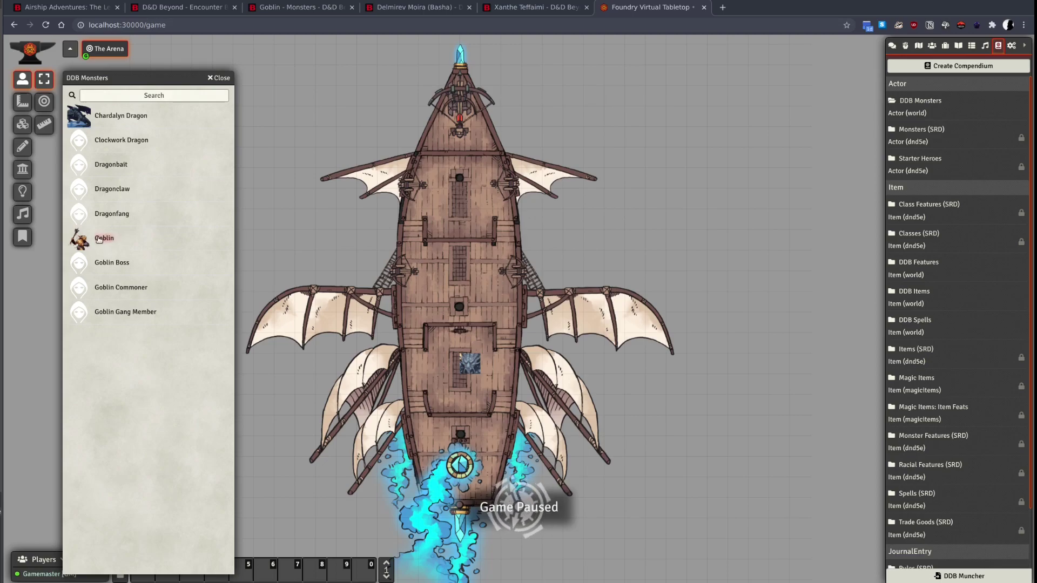
pyautogui.rightClick(99, 240)
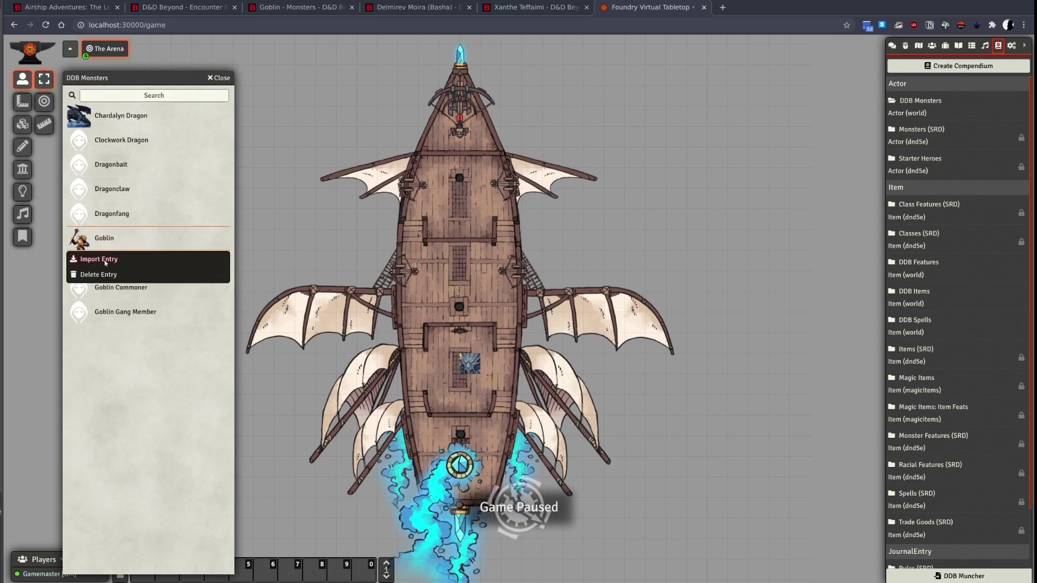
pyautogui.click(105, 262)
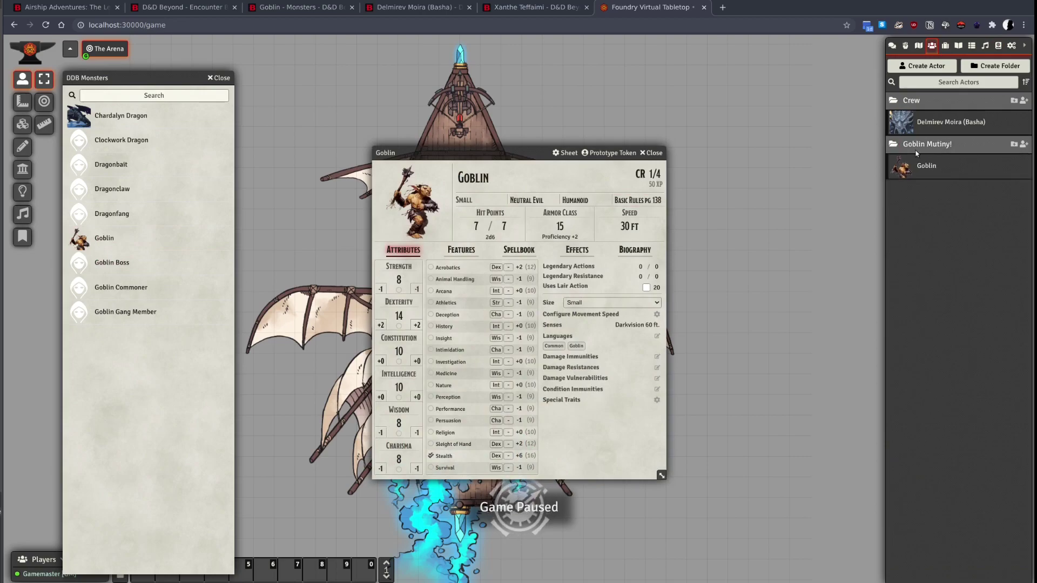
pyautogui.click(574, 177)
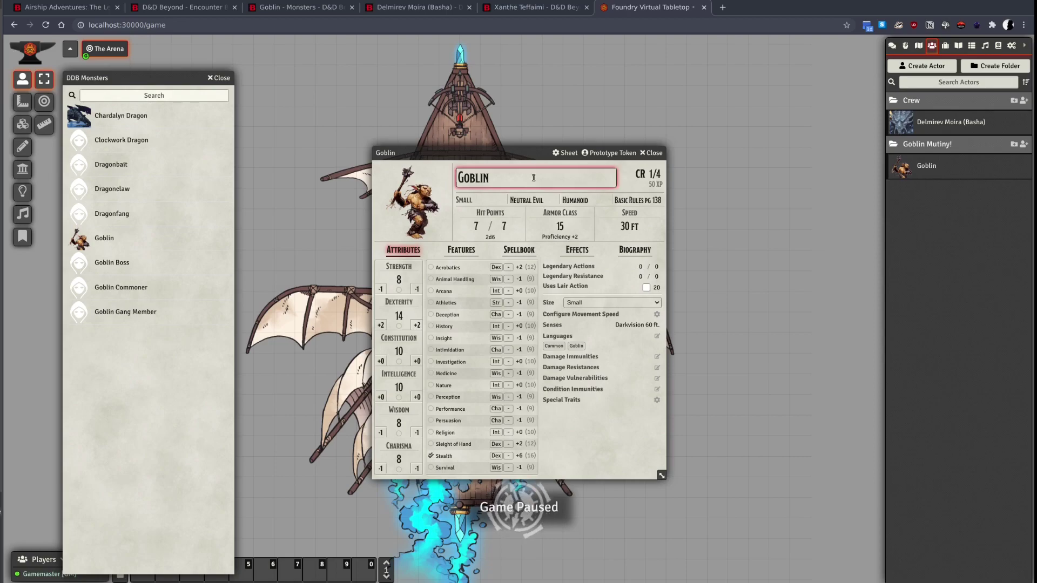
pyautogui.click(654, 153)
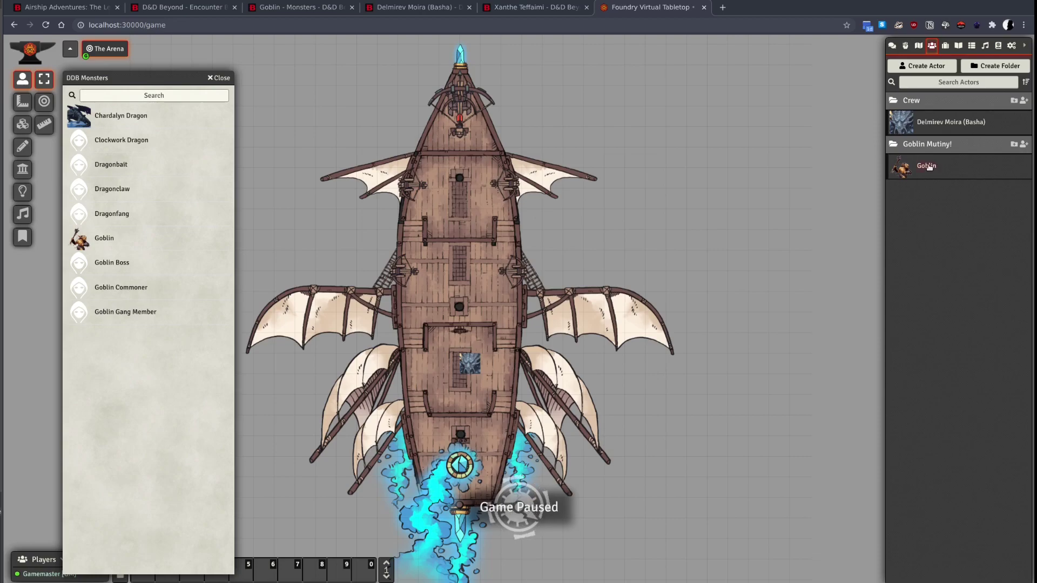
# Place three Goblin tokens around the crew member's token on the airship's rear deck.
pyautogui.moveTo(929, 167); pyautogui.dragTo(478, 338)
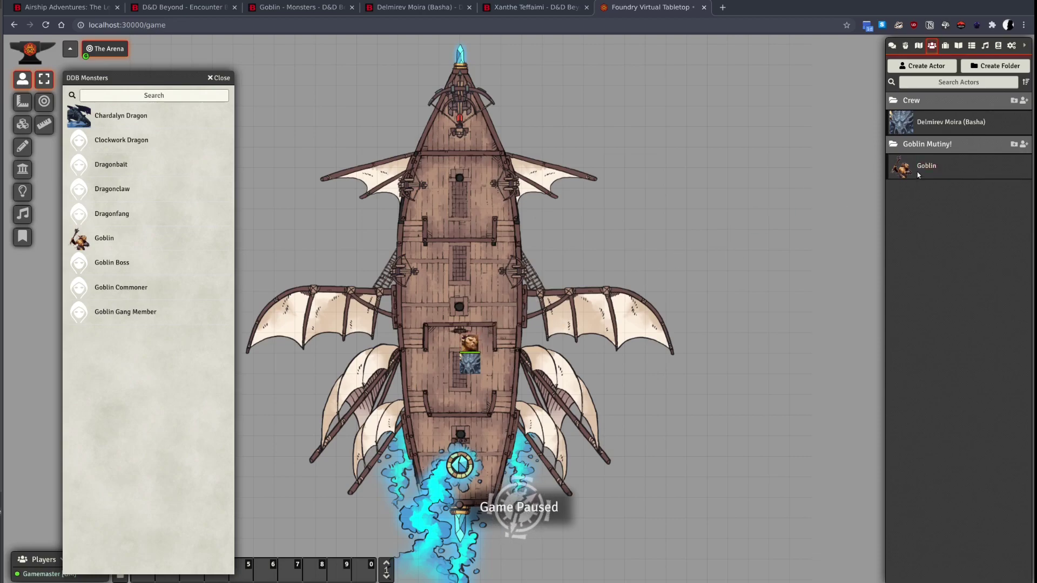
pyautogui.moveTo(918, 174); pyautogui.dragTo(492, 382)
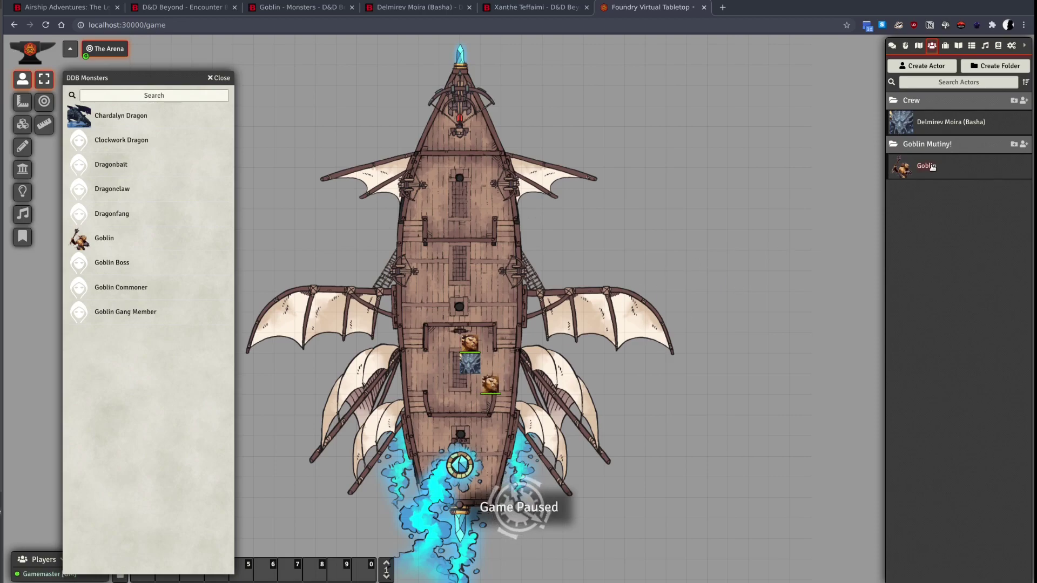
pyautogui.moveTo(932, 167); pyautogui.dragTo(447, 384)
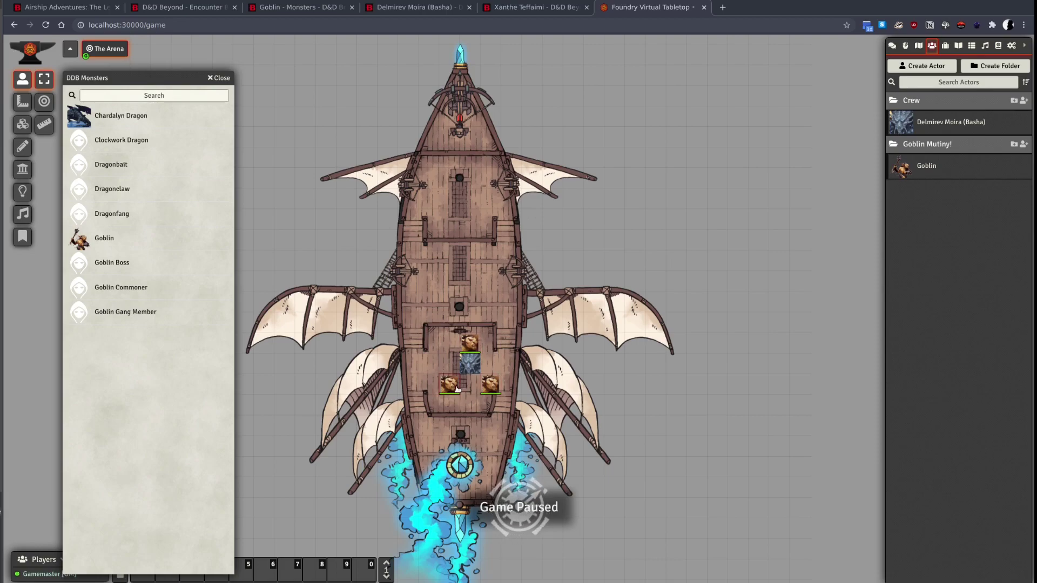
pyautogui.click(492, 384)
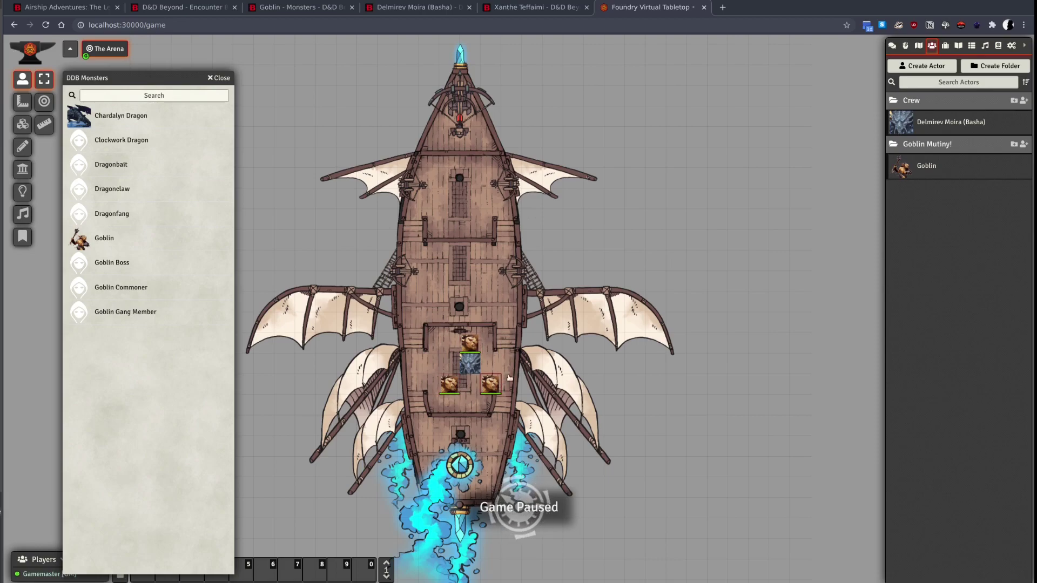
# Open the Goblin actor's sheet and examine its features and attacks.
pyautogui.click(926, 167)
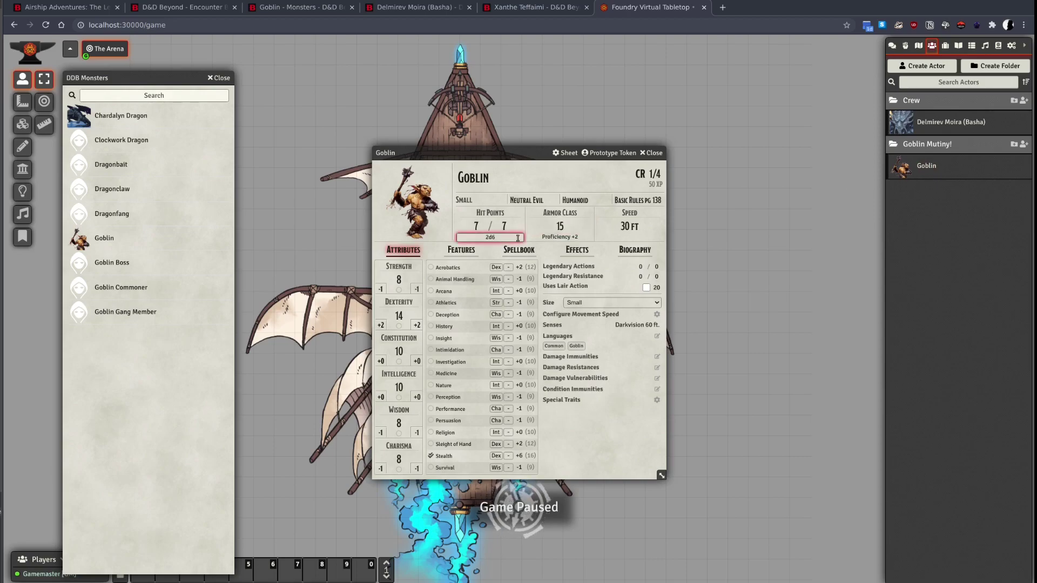
pyautogui.click(468, 250)
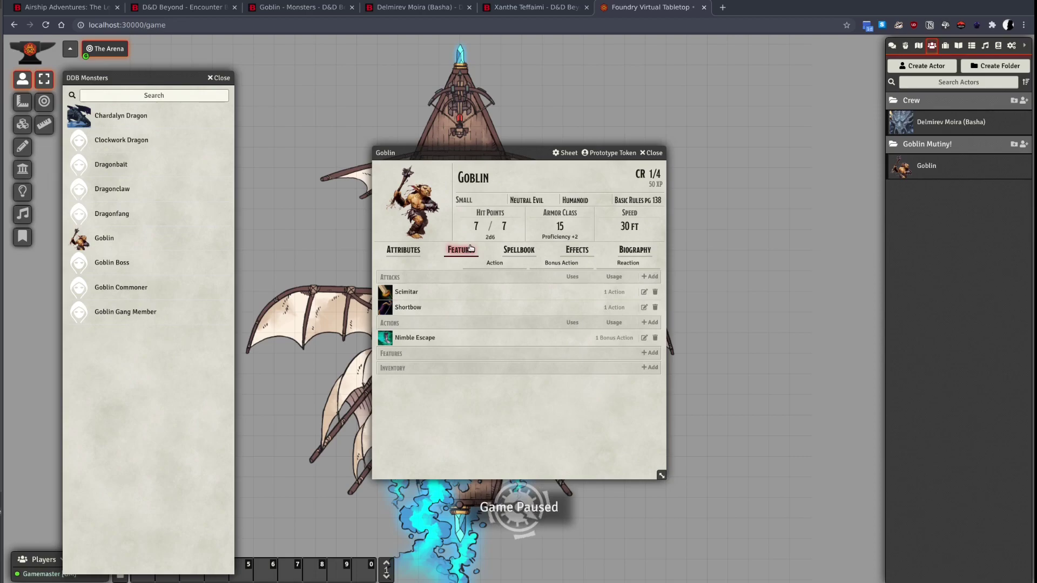
# Examine the Goblin's spellbook and its Scimitar, Shortbow and Nimble Escape descriptions, and close the sheet and the DDB Monsters compendium.
pyautogui.click(523, 250)
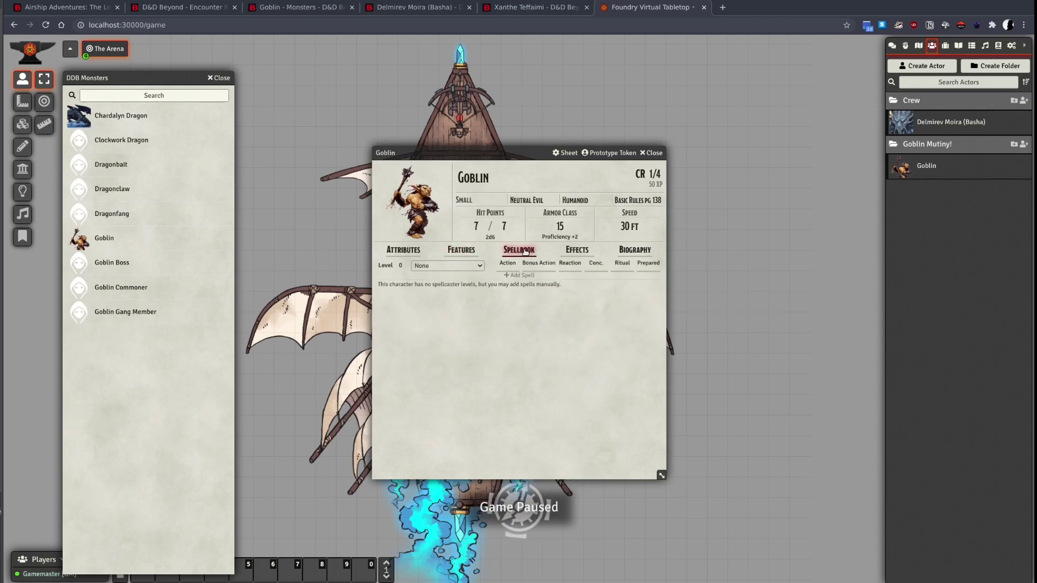
pyautogui.click(462, 254)
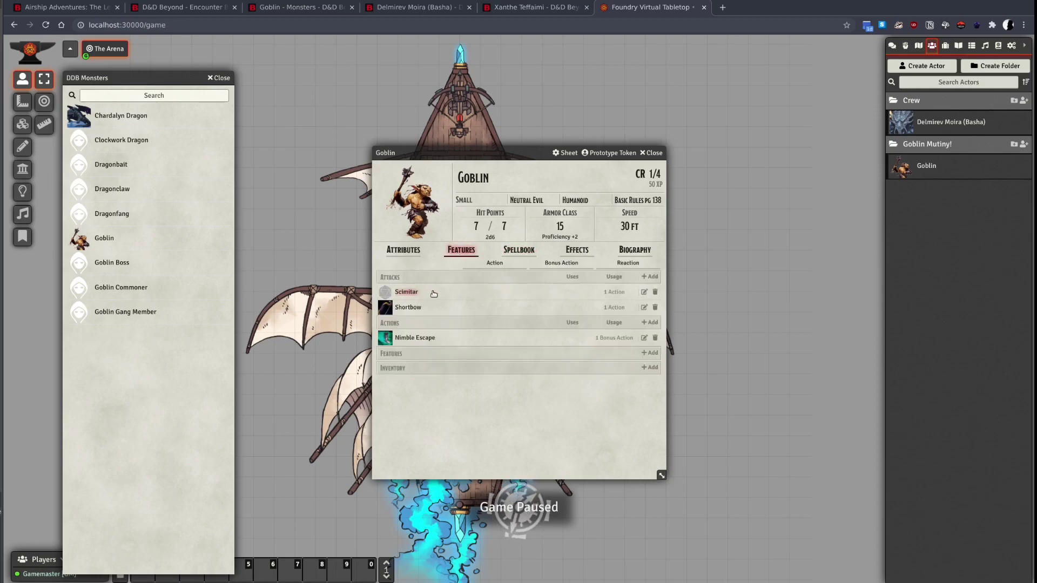
pyautogui.click(409, 294)
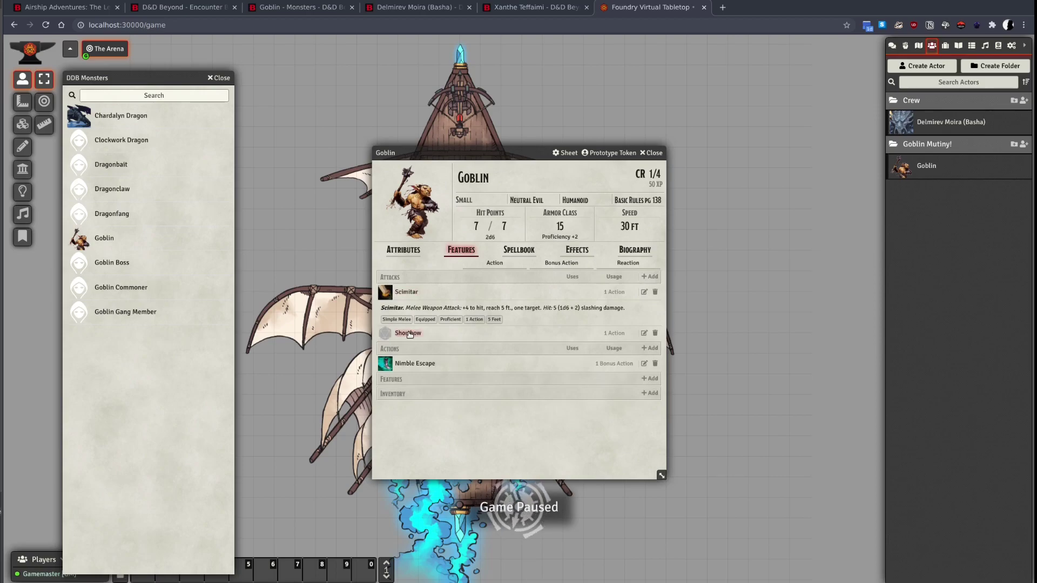
pyautogui.click(410, 334)
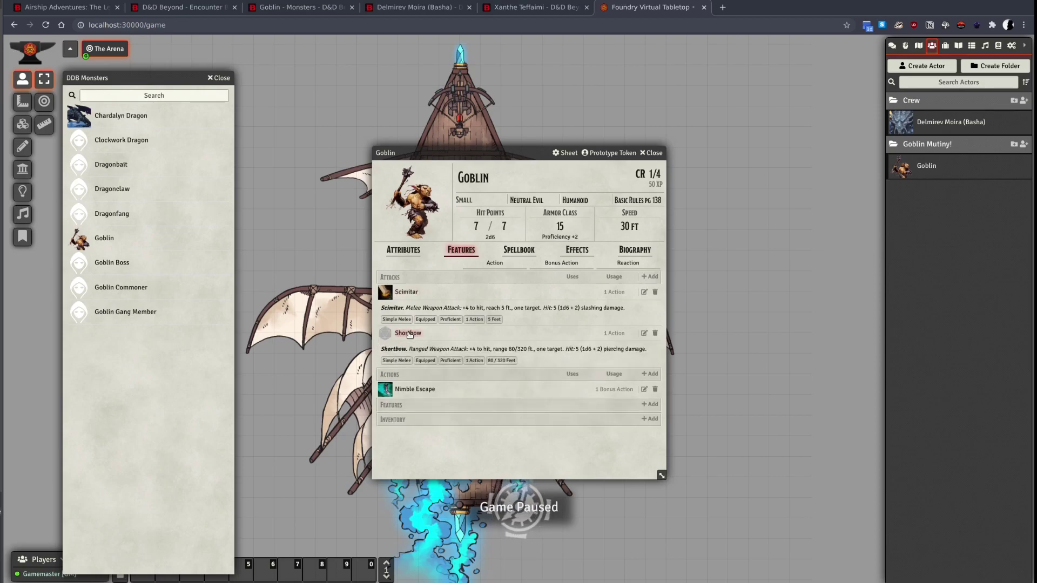
pyautogui.click(408, 390)
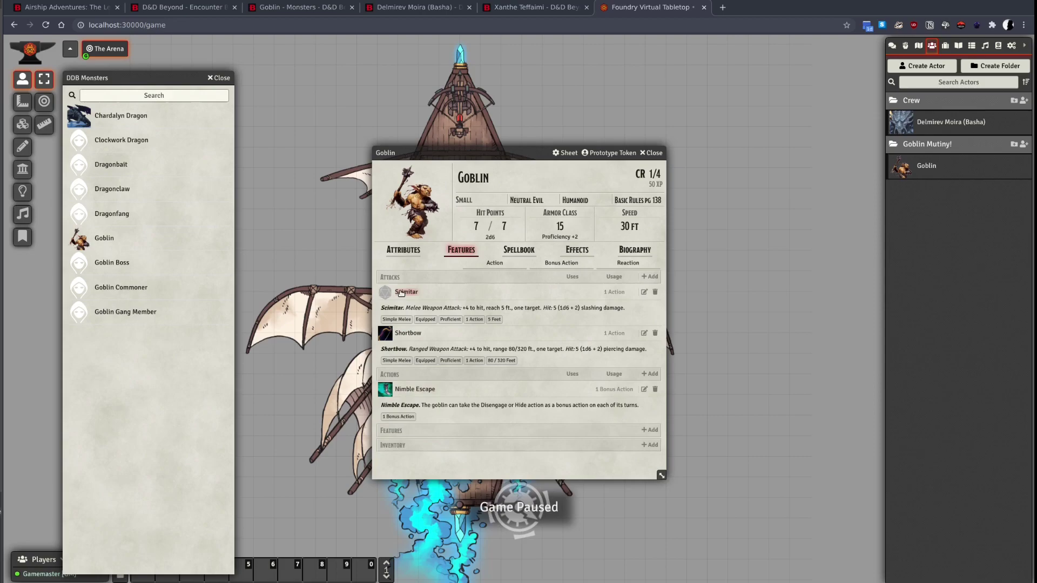
pyautogui.click(653, 153)
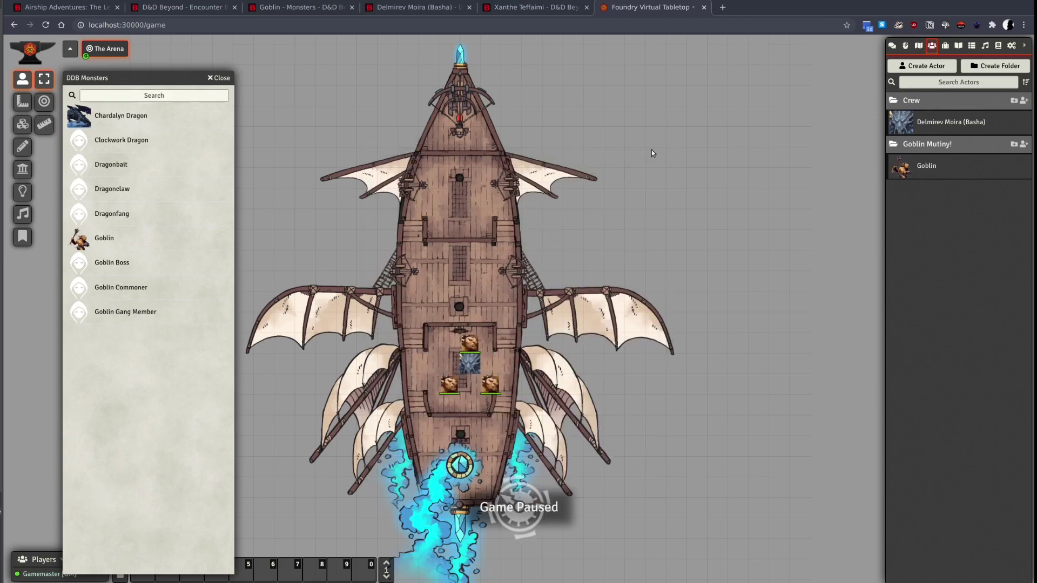
pyautogui.click(221, 78)
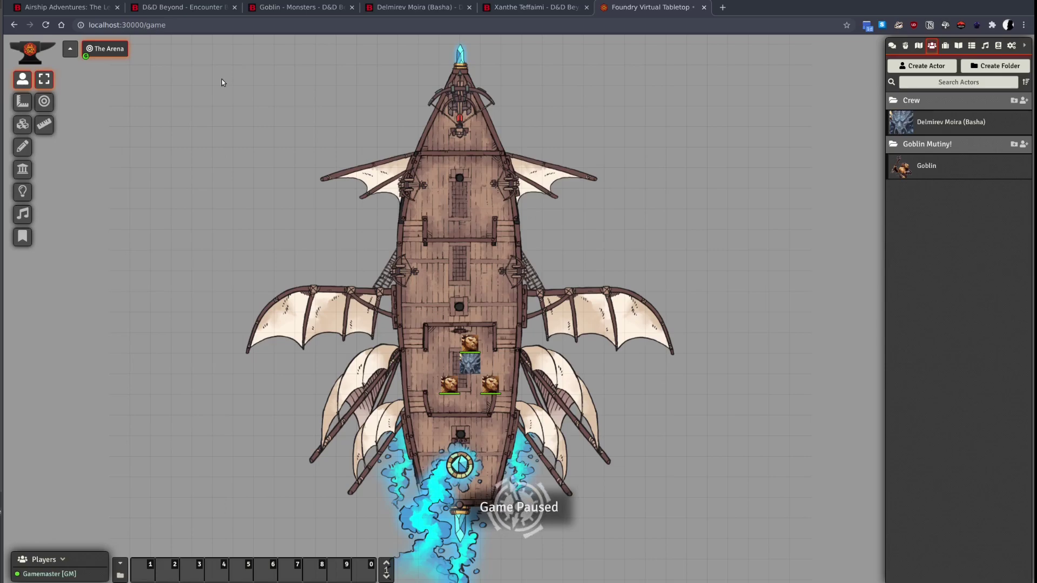